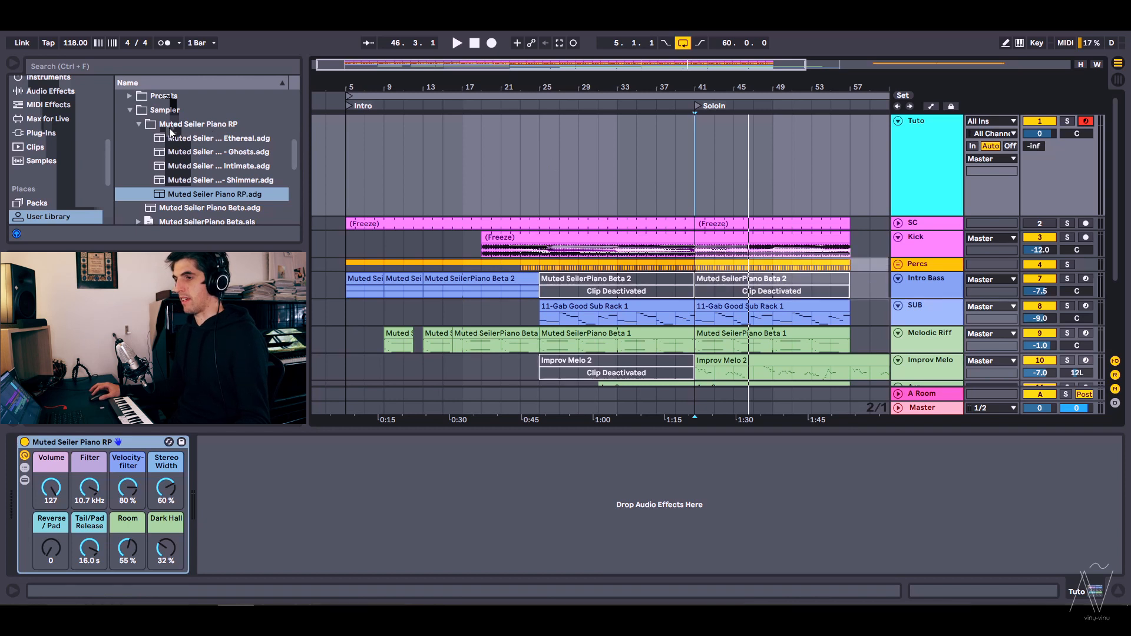
Step: Undo the Filter, Velocity-filter and Stereo Width changes on the Muted Seiler Piano RP rack
{"action": "scroll", "coordinate": [53, 189], "scroll_direction": "down", "scroll_amount": 2}
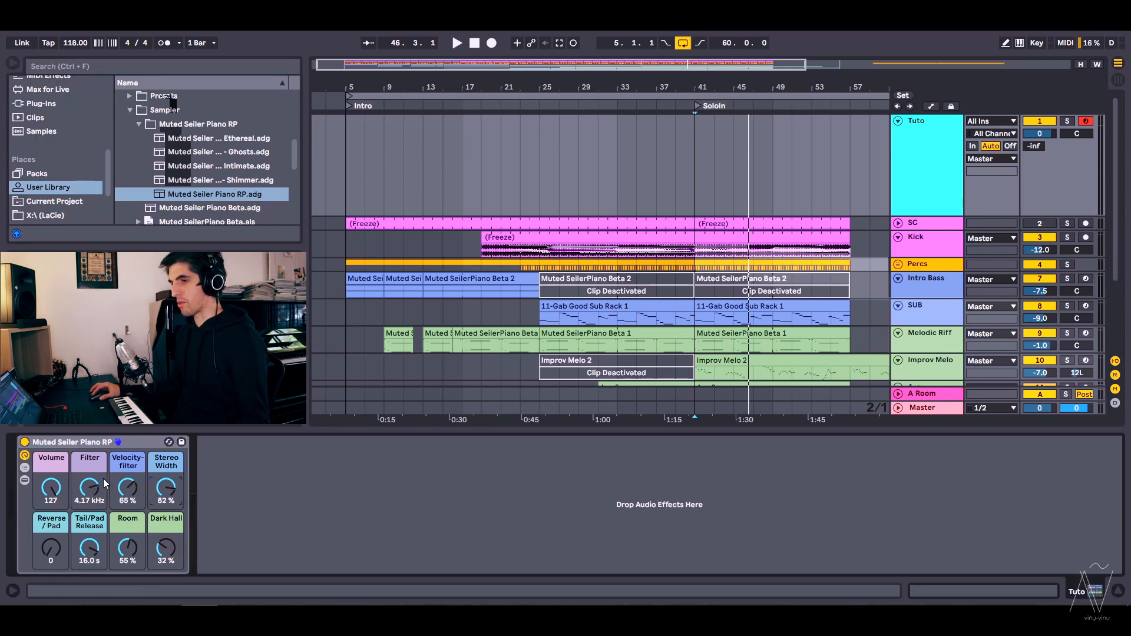
{"action": "left_click", "coordinate": [89, 463]}
{"action": "key", "text": "ctrl+z"}
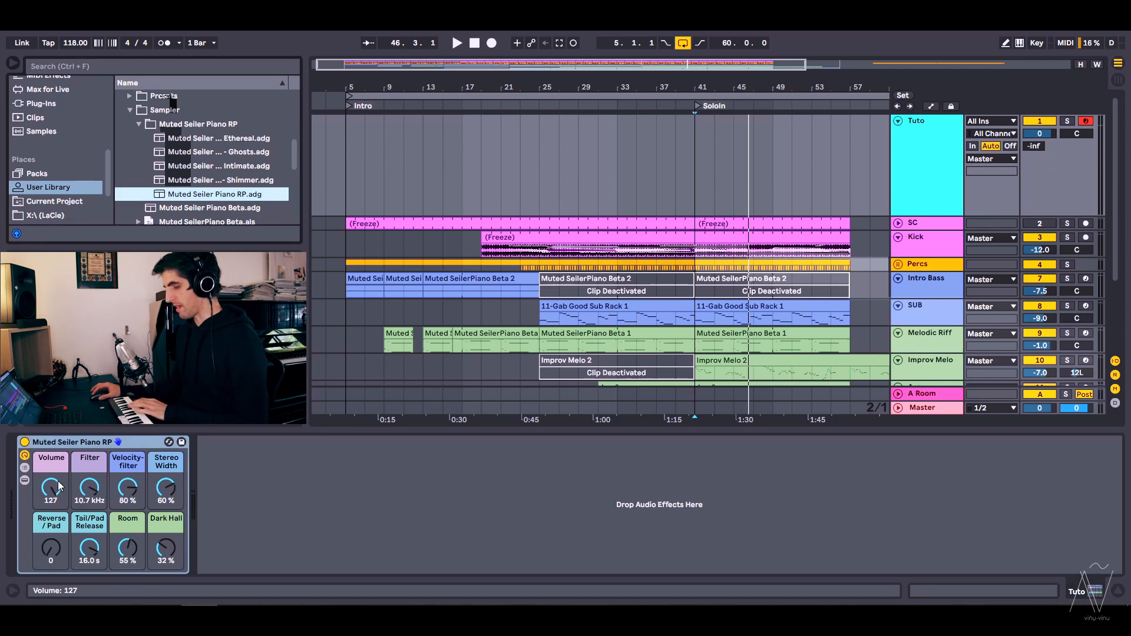
Step: Set the piano rack's Filter to 3.76 kHz, Velocity-filter to 70 % and Stereo Width to 104 %
{"action": "left_click_drag", "start_coordinate": [53, 489], "coordinate": [88, 507]}
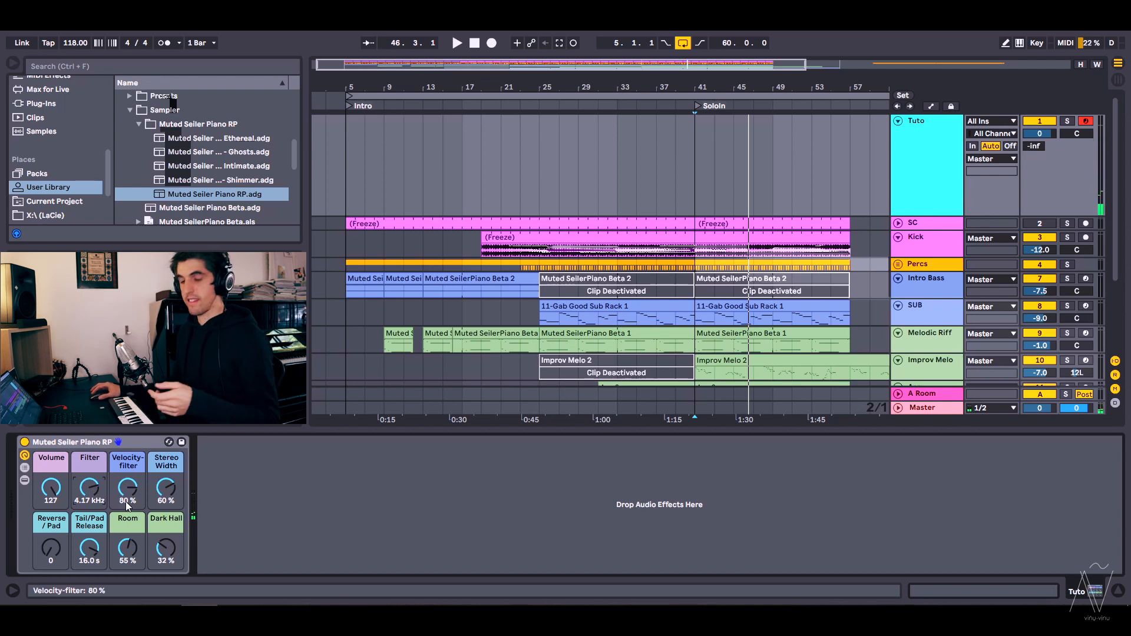
{"action": "left_click_drag", "start_coordinate": [125, 498], "coordinate": [126, 507]}
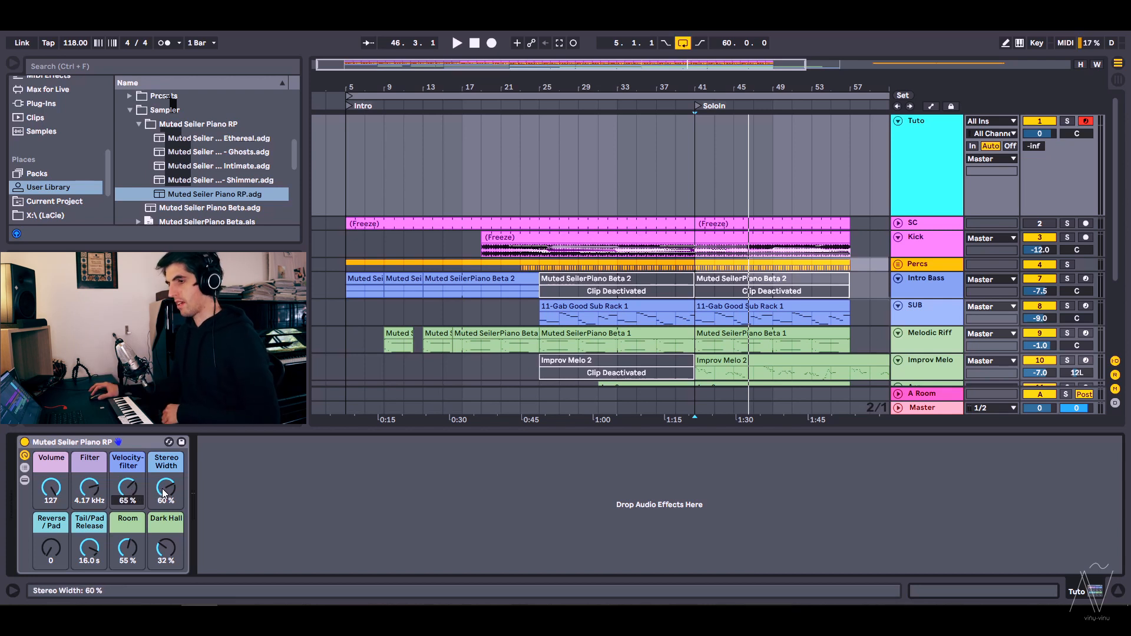
{"action": "left_click_drag", "start_coordinate": [164, 489], "coordinate": [172, 497]}
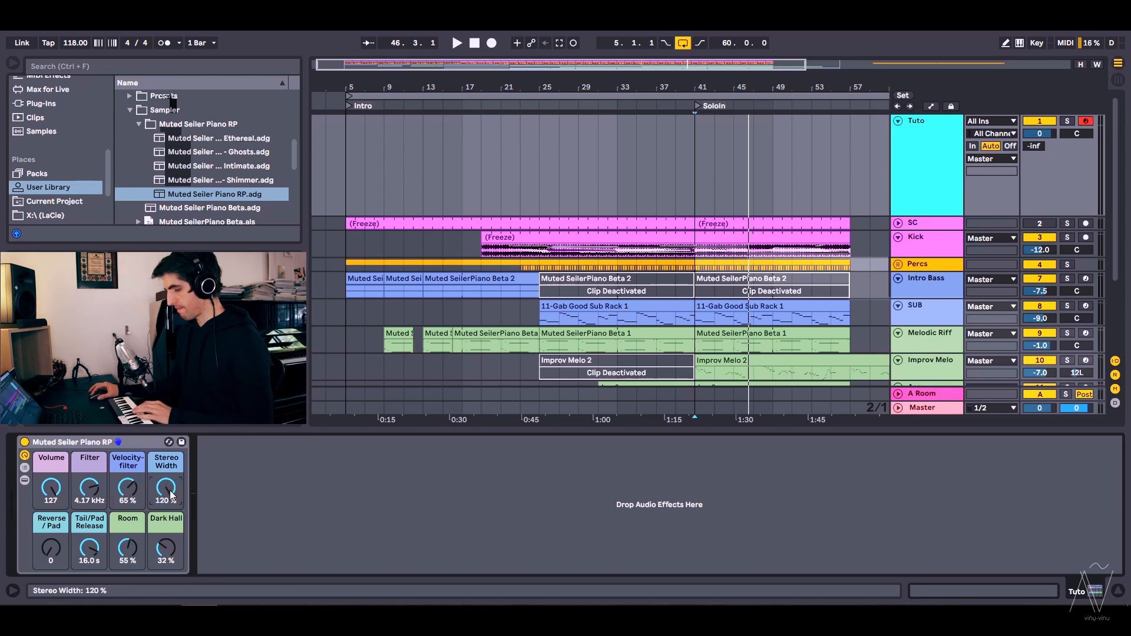
{"action": "mouse_move", "coordinate": [172, 497]}
{"action": "left_mouse_down"}
{"action": "mouse_move", "coordinate": [173, 543]}
{"action": "mouse_move", "coordinate": [173, 497]}
{"action": "mouse_move", "coordinate": [173, 520]}
{"action": "left_mouse_up"}
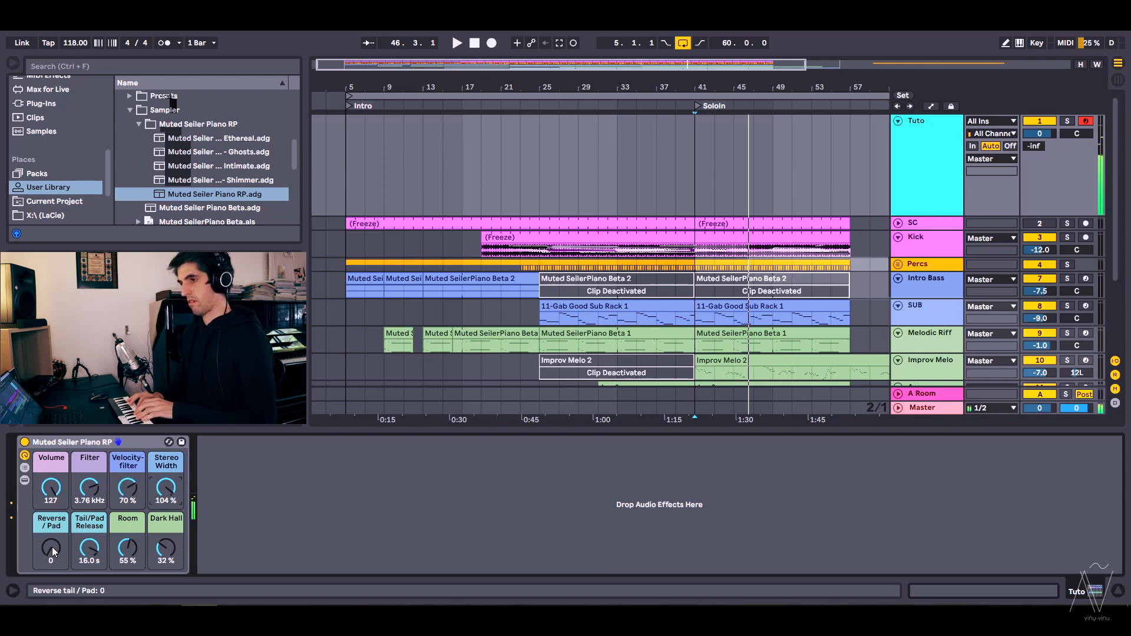
Step: Raise the piano rack's Reverse/Pad macro in stages through 77 and 95 up to 127
{"action": "left_click_drag", "start_coordinate": [52, 547], "coordinate": [52, 537]}
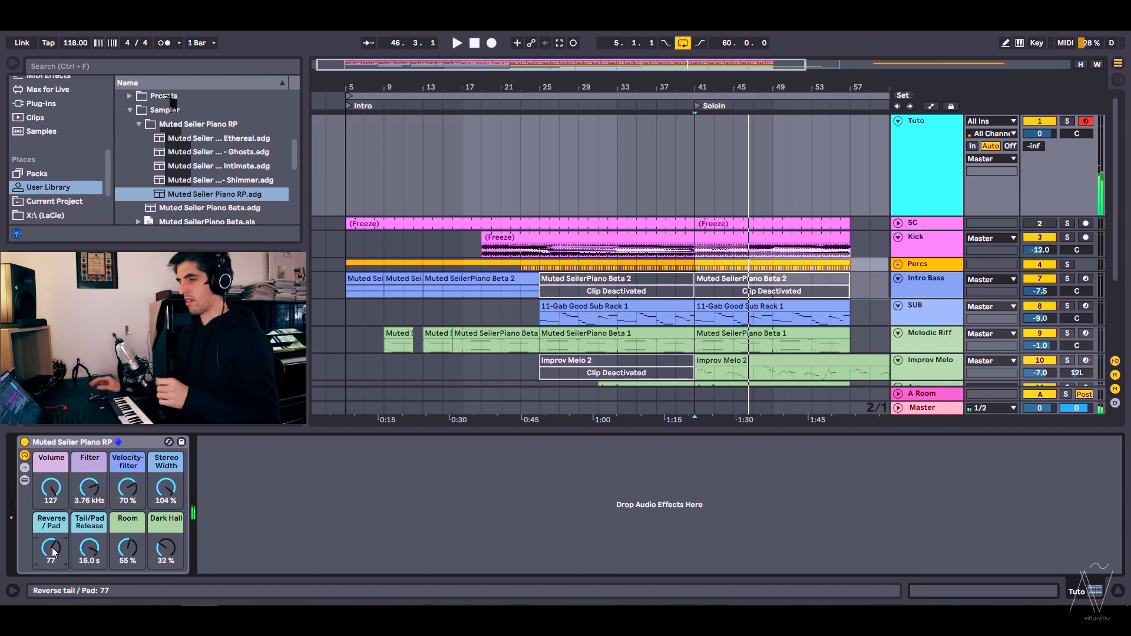
{"action": "left_click_drag", "start_coordinate": [55, 551], "coordinate": [54, 544]}
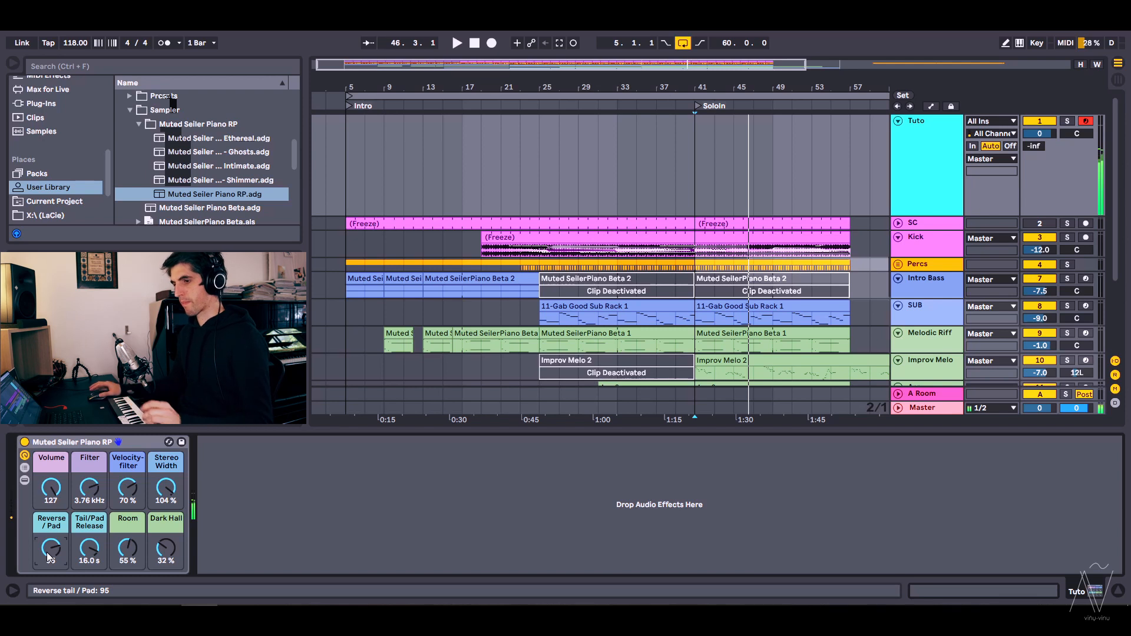
{"action": "mouse_move", "coordinate": [50, 548]}
{"action": "left_mouse_down"}
{"action": "mouse_move", "coordinate": [50, 538]}
{"action": "mouse_move", "coordinate": [48, 553]}
{"action": "left_mouse_up"}
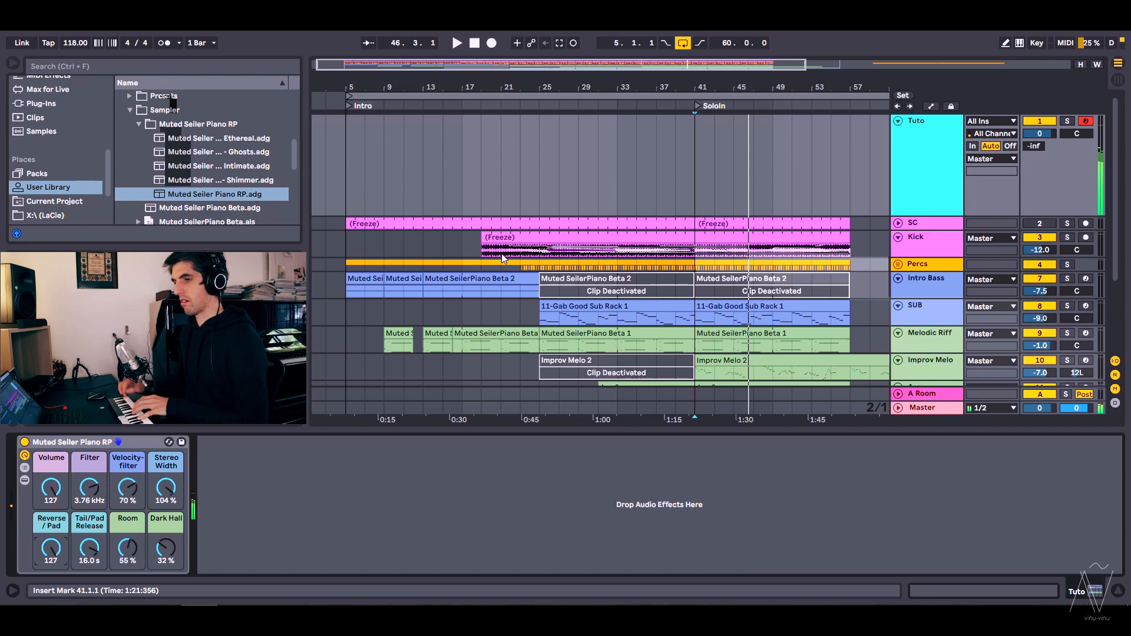
Step: Adjust the rack's pad tail by setting Reverse/Pad to 88 and Tail/Pad Release to 60 s
{"action": "left_click_drag", "start_coordinate": [103, 544], "coordinate": [104, 584]}
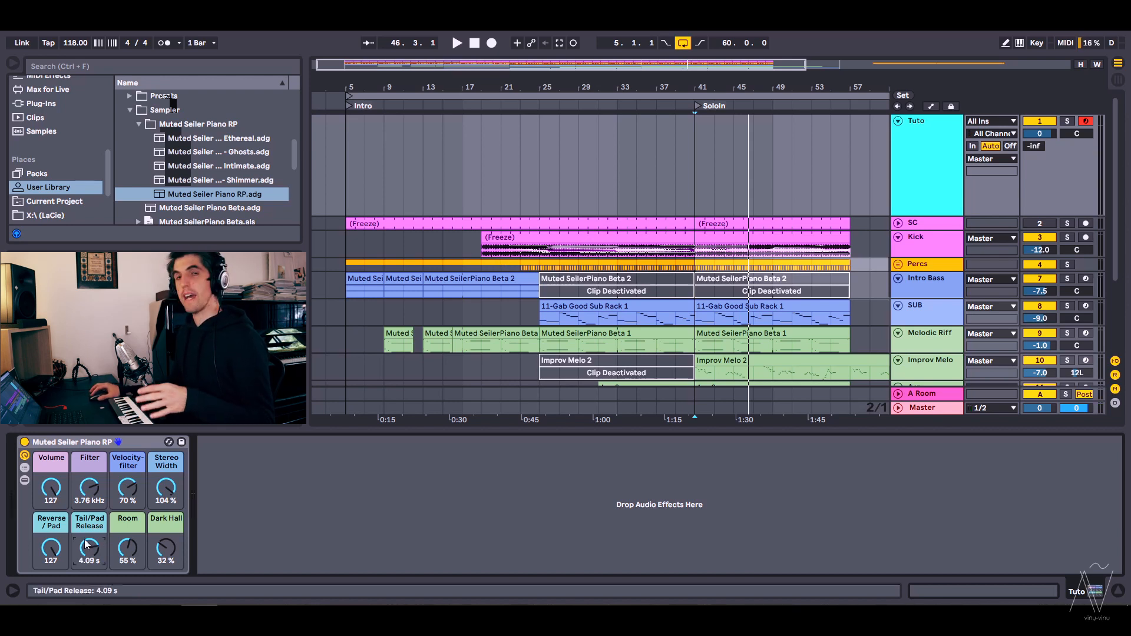
{"action": "mouse_move", "coordinate": [42, 547]}
{"action": "left_mouse_down"}
{"action": "mouse_move", "coordinate": [41, 578]}
{"action": "mouse_move", "coordinate": [51, 557]}
{"action": "left_mouse_up"}
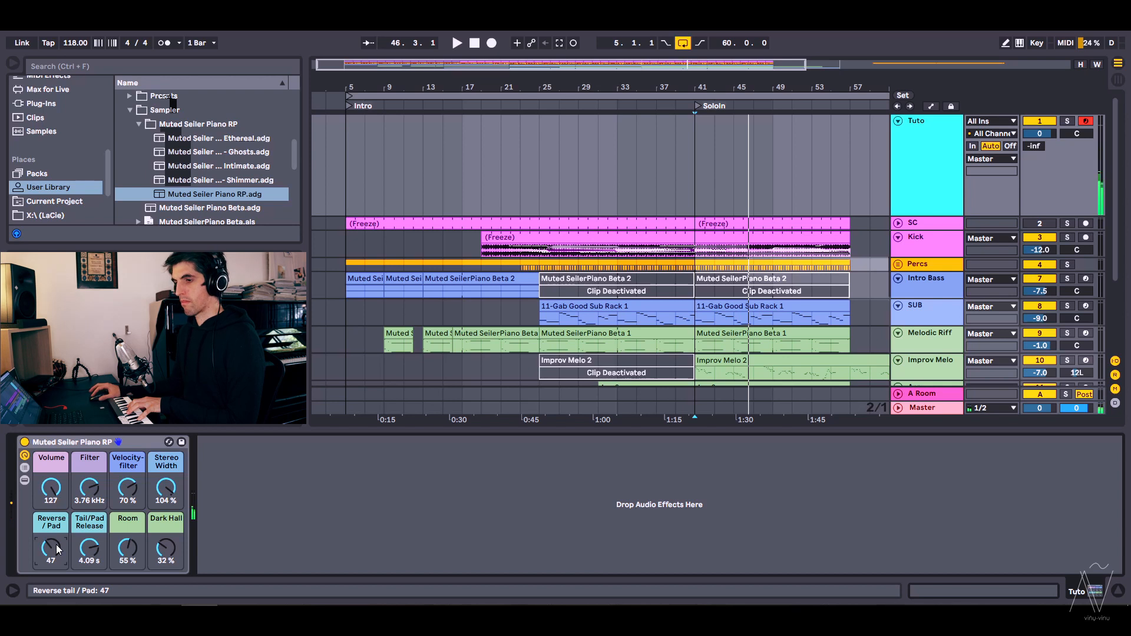
{"action": "left_click_drag", "start_coordinate": [90, 548], "coordinate": [89, 533]}
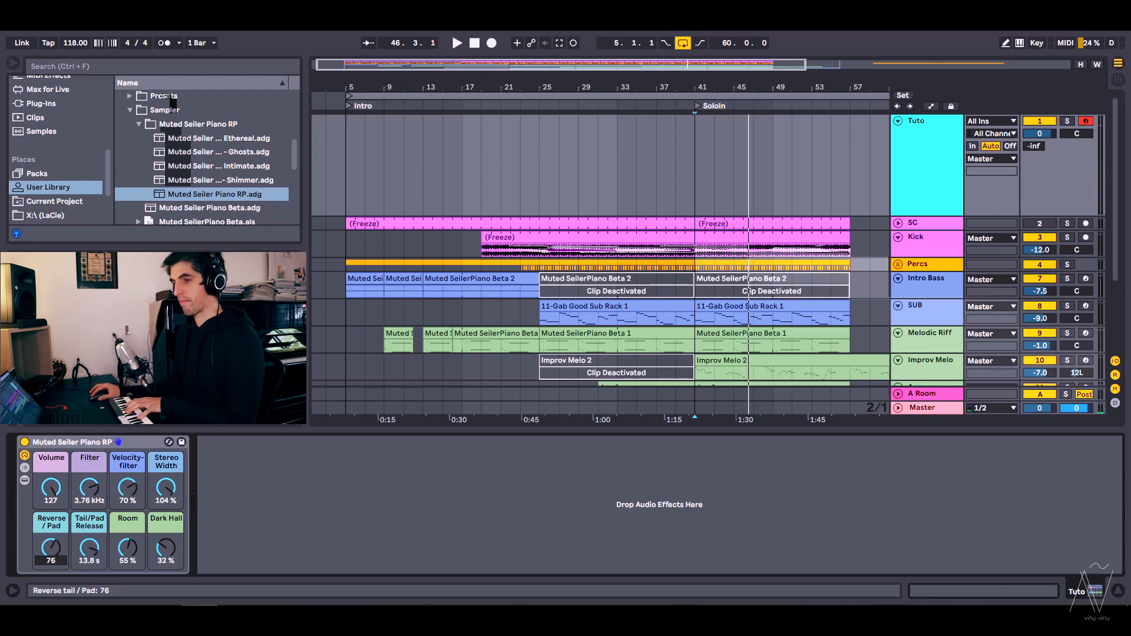
{"action": "left_click", "coordinate": [88, 560]}
{"action": "type", "text": "60"}
{"action": "key", "text": "Return"}
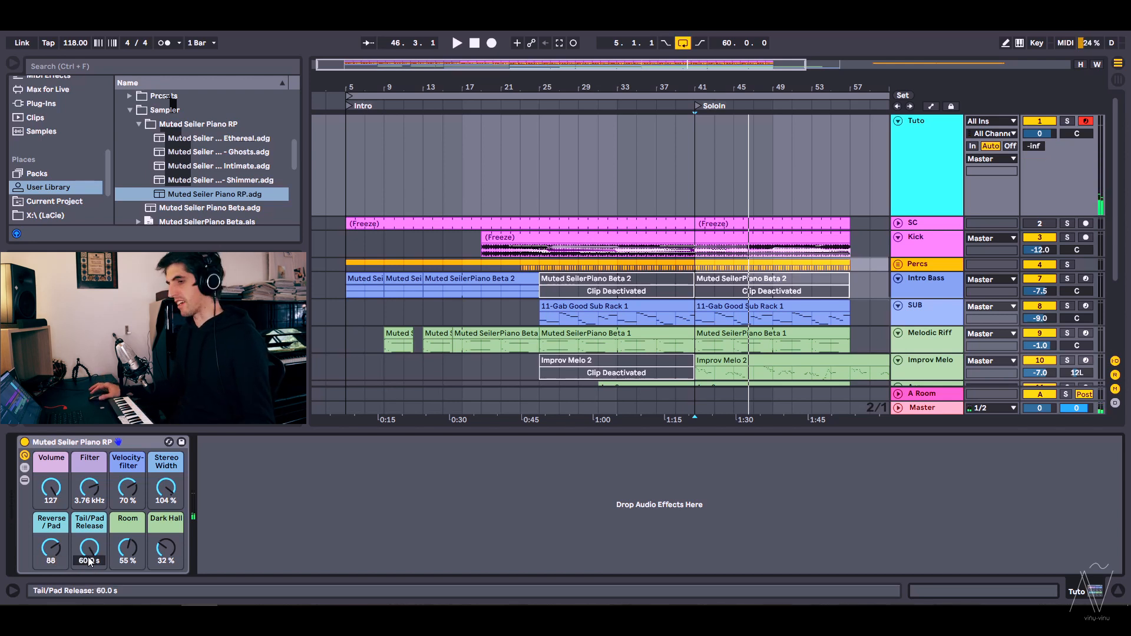
Step: Set Tail/Pad Release to 663 ms, Room to 27 %, Dark Hall to 44 % and Stereo Width to 88 %
{"action": "left_click_drag", "start_coordinate": [90, 561], "coordinate": [128, 565]}
{"action": "left_click_drag", "start_coordinate": [165, 549], "coordinate": [166, 546]}
Step: Reveal the rack's inner devices, set Reverse/Pad to 127 and try Pad attack times of 3.90 s and 23.9 ms
{"action": "left_click", "coordinate": [24, 480]}
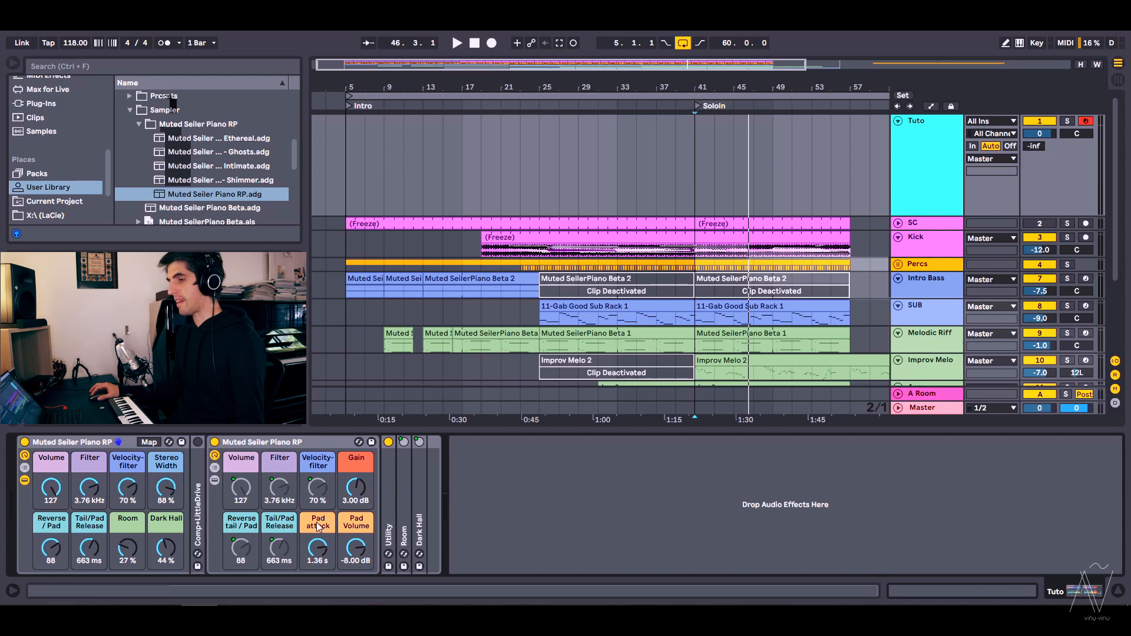
{"action": "left_click_drag", "start_coordinate": [49, 558], "coordinate": [48, 518]}
{"action": "left_click_drag", "start_coordinate": [317, 549], "coordinate": [317, 563]}
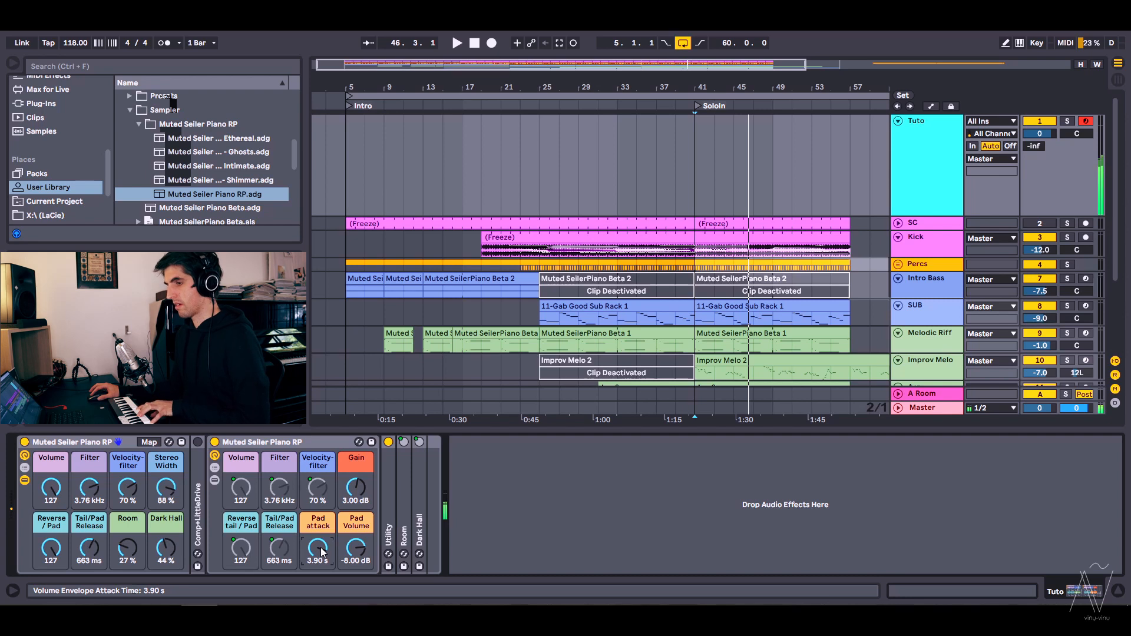
{"action": "left_click_drag", "start_coordinate": [322, 548], "coordinate": [322, 583]}
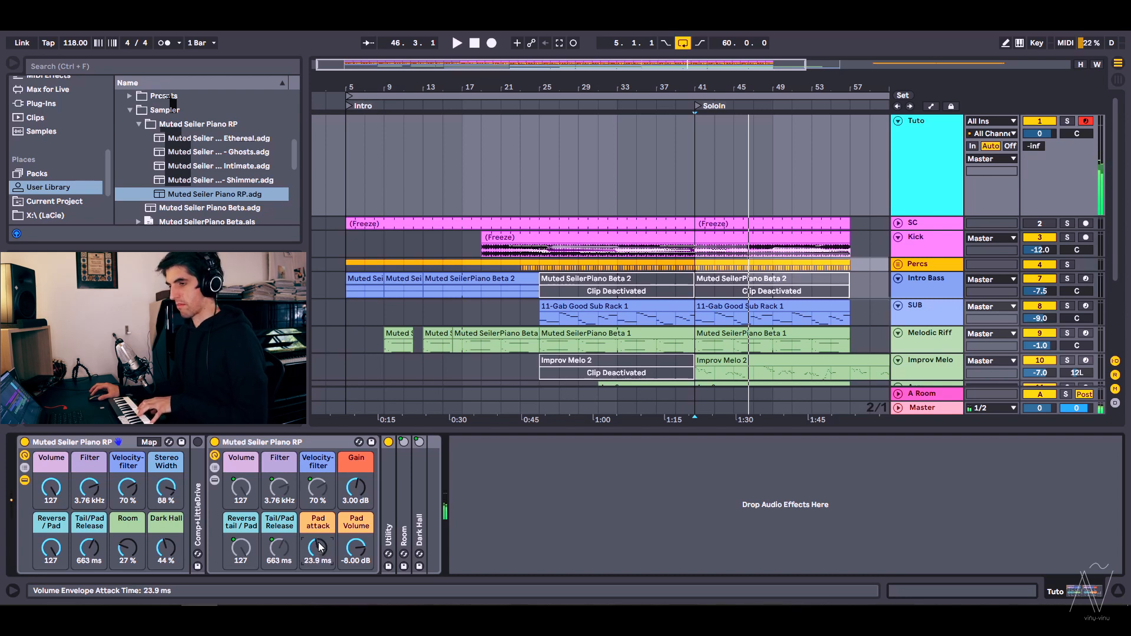
{"action": "left_click_drag", "start_coordinate": [321, 551], "coordinate": [333, 542]}
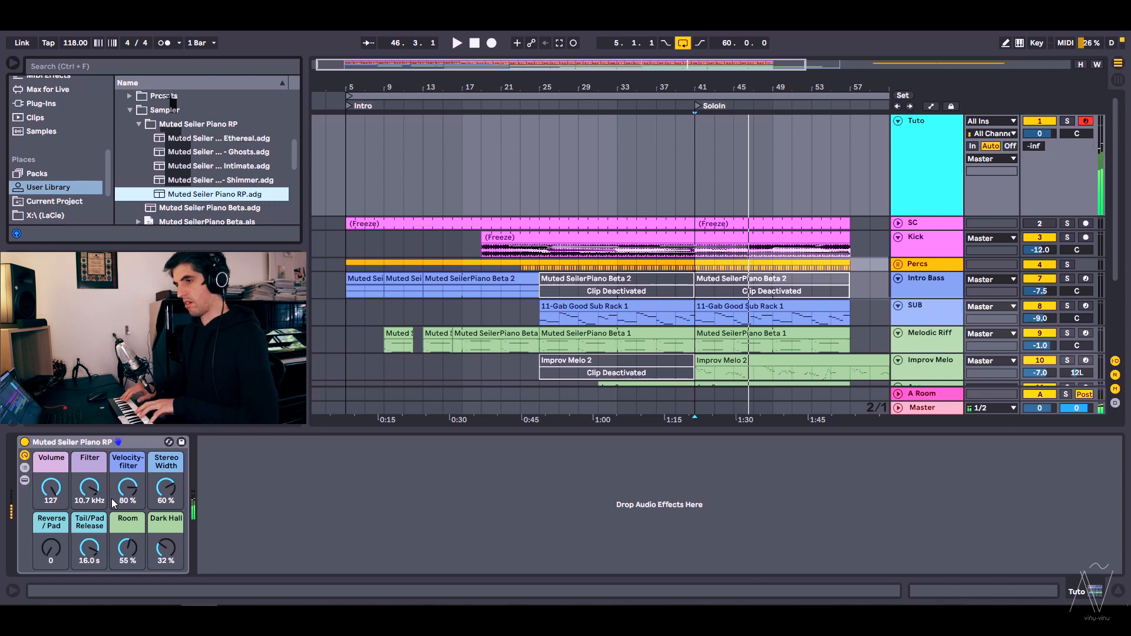
Step: Load the Ghosts, Shimmer, Ethereal and Intimate variants of the Muted Seiler Piano RP preset in turn to audition them
{"action": "key", "text": "Up"}
{"action": "key", "text": "Up"}
{"action": "key", "text": "Up"}
{"action": "key", "text": "Return"}
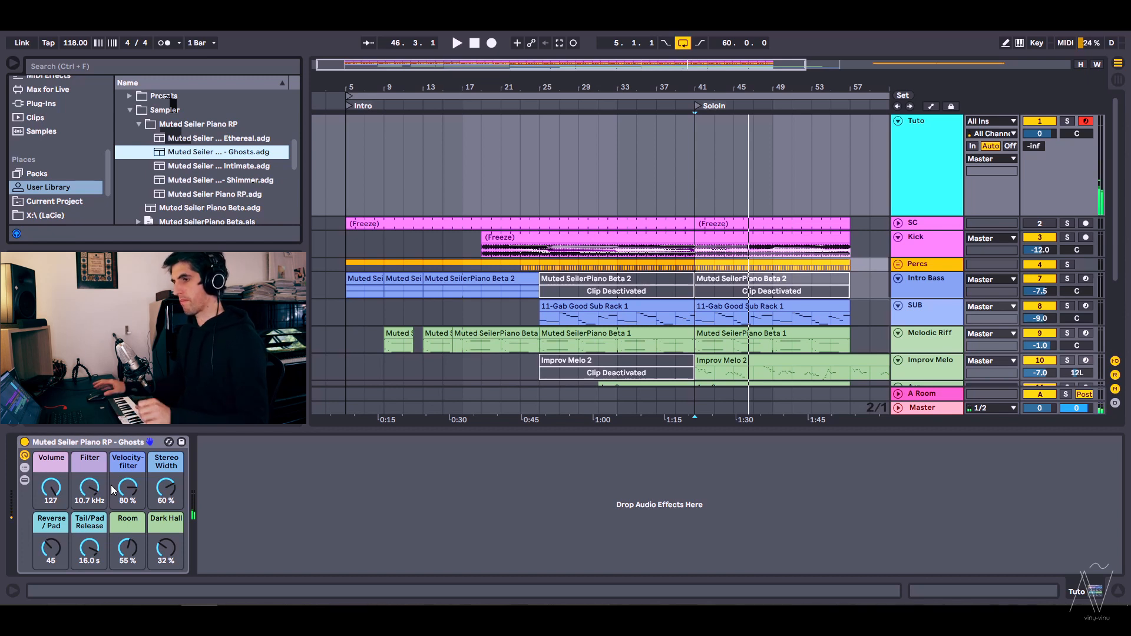
{"action": "double_click", "coordinate": [260, 178]}
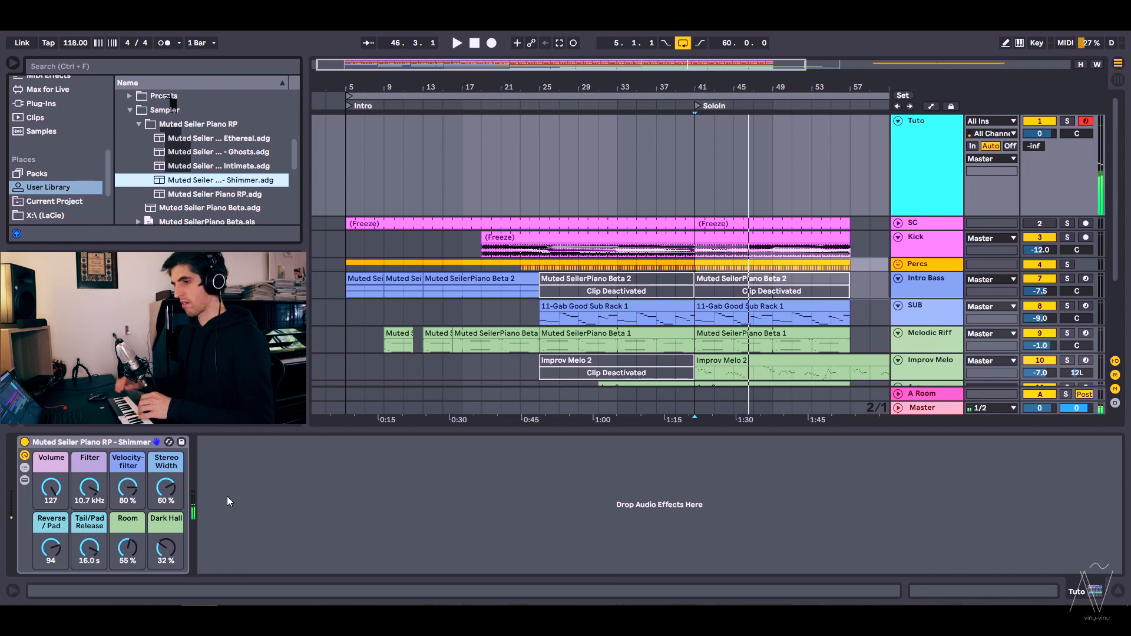
{"action": "double_click", "coordinate": [244, 139]}
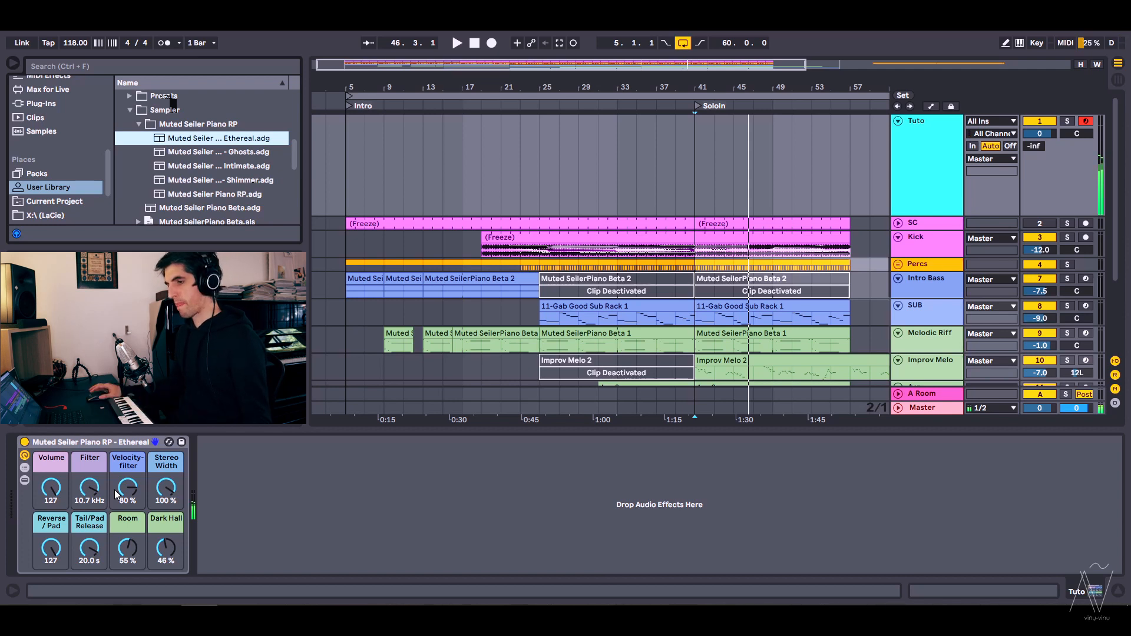
{"action": "double_click", "coordinate": [228, 165]}
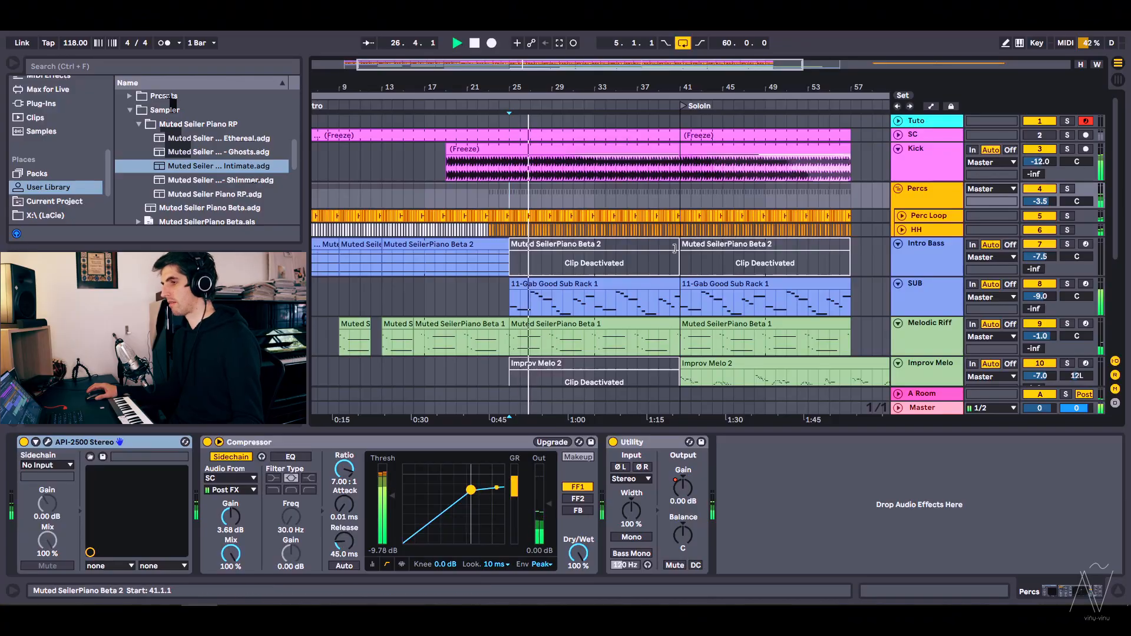
{"action": "scroll", "coordinate": [698, 267], "scroll_direction": "down", "scroll_amount": 3}
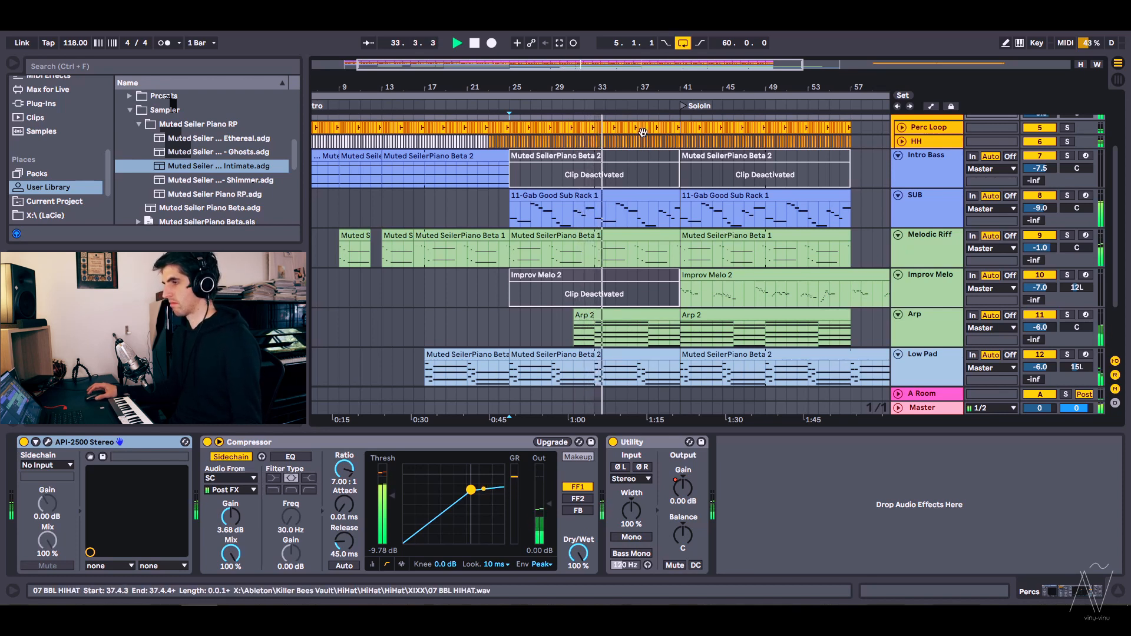
{"action": "key", "text": "minus"}
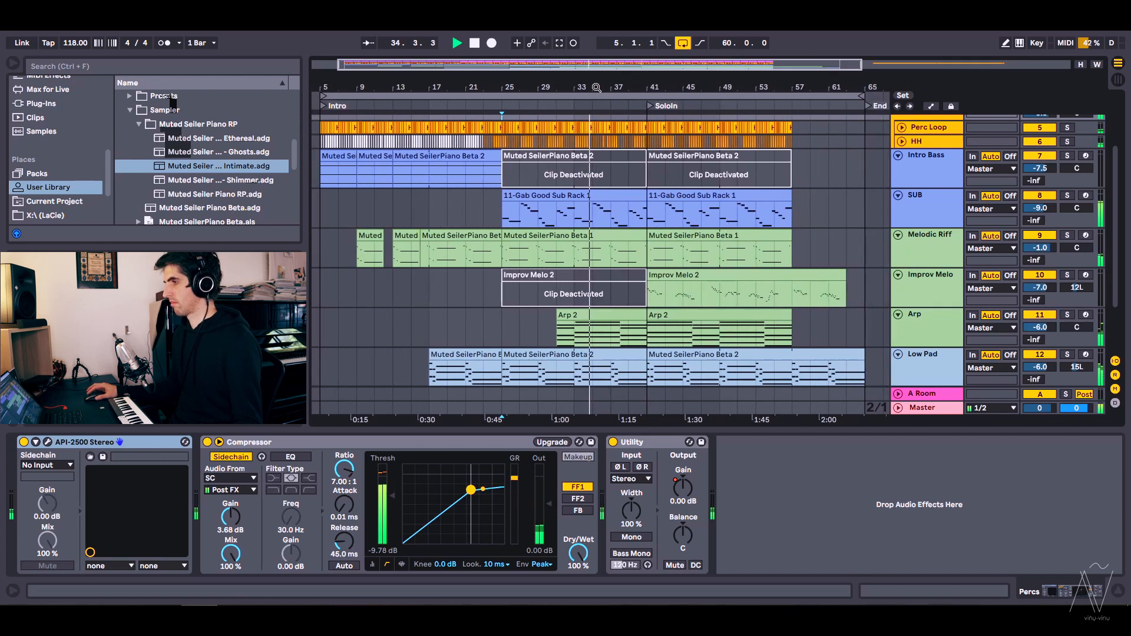